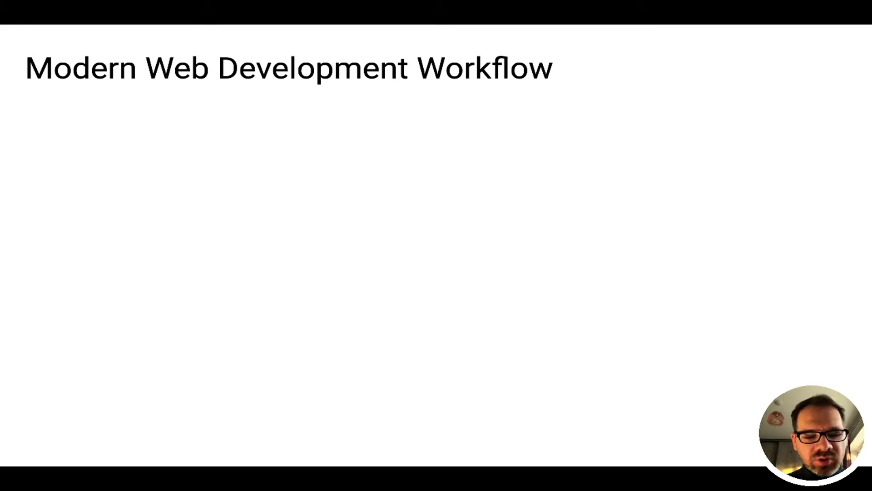
key("Right")
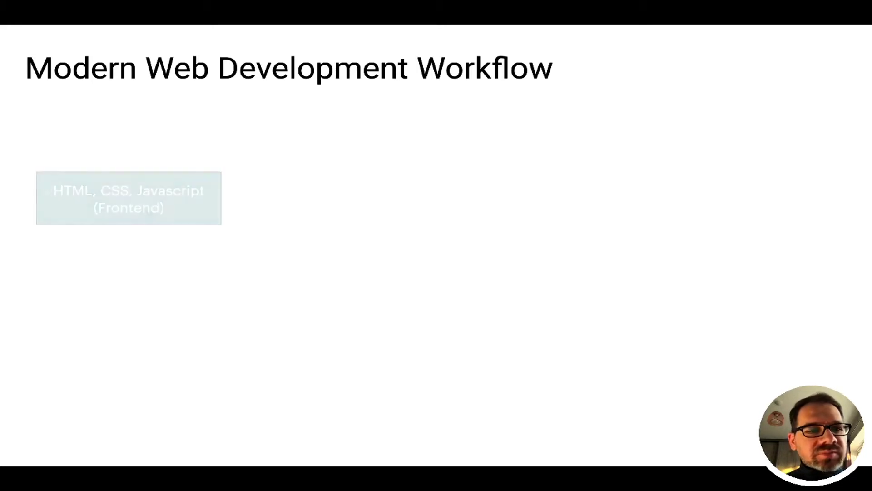